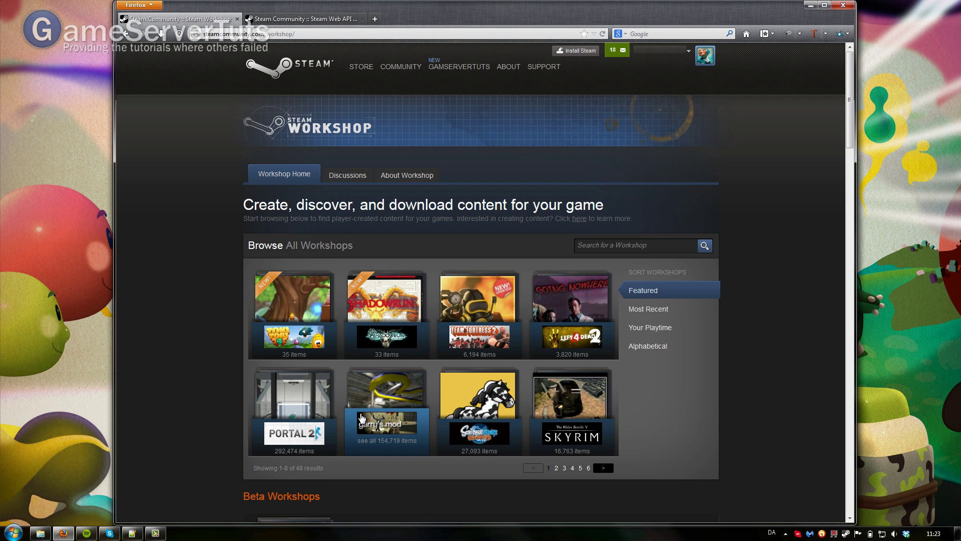
Open the Garry's Mod workshop, browse its items, and show its Collections listing
left_click(382, 425)
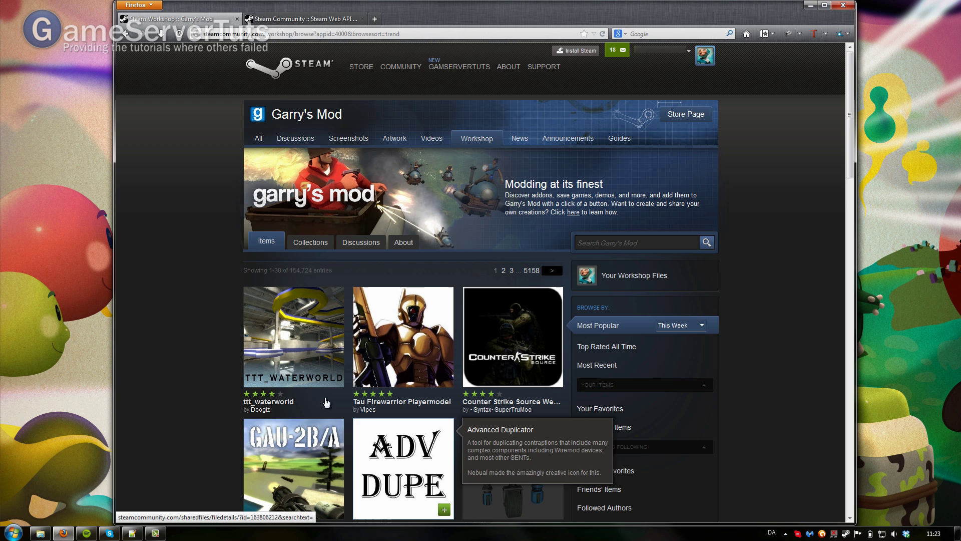
scroll(227, 314, "down", 6)
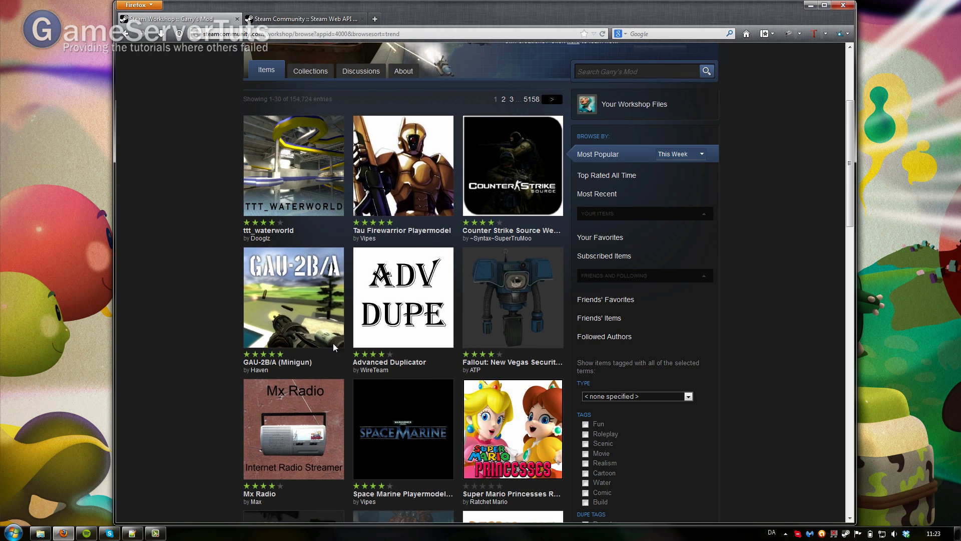
scroll(310, 350, "down", 8)
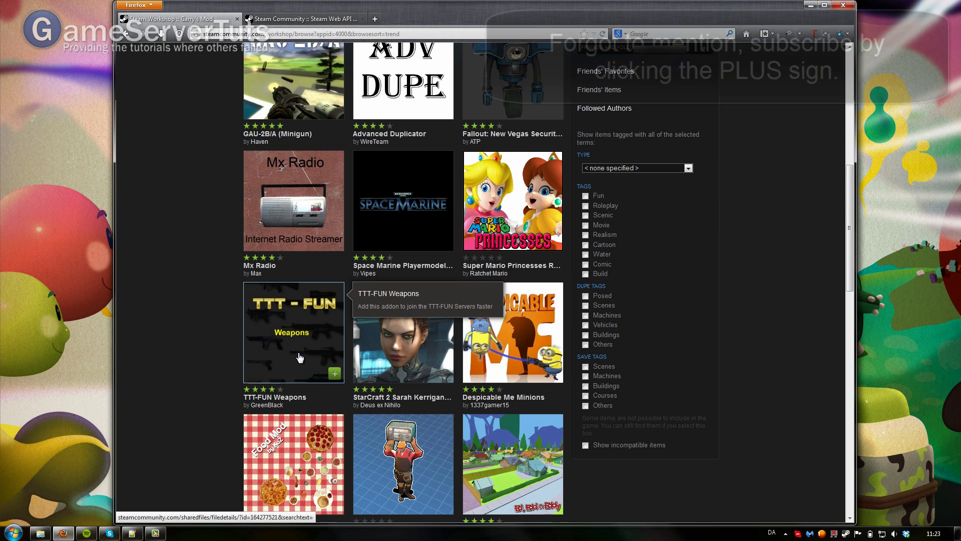
scroll(299, 357, "up", 6)
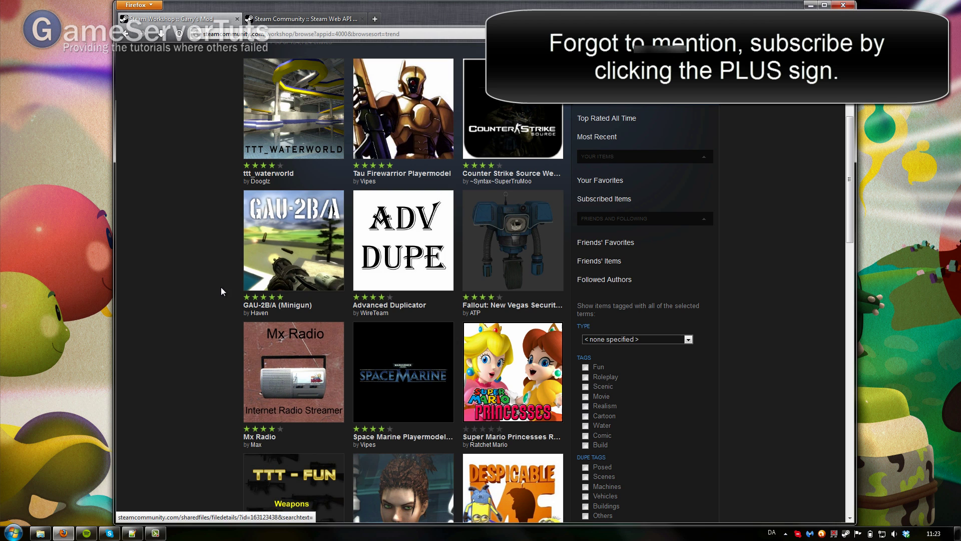
scroll(294, 287, "up", 7)
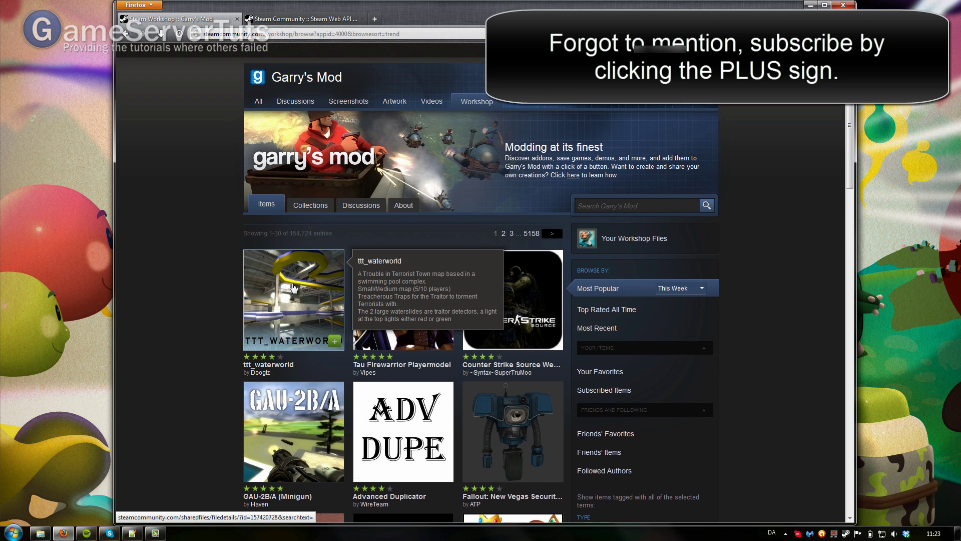
scroll(300, 290, "up", 2)
left_click(329, 244)
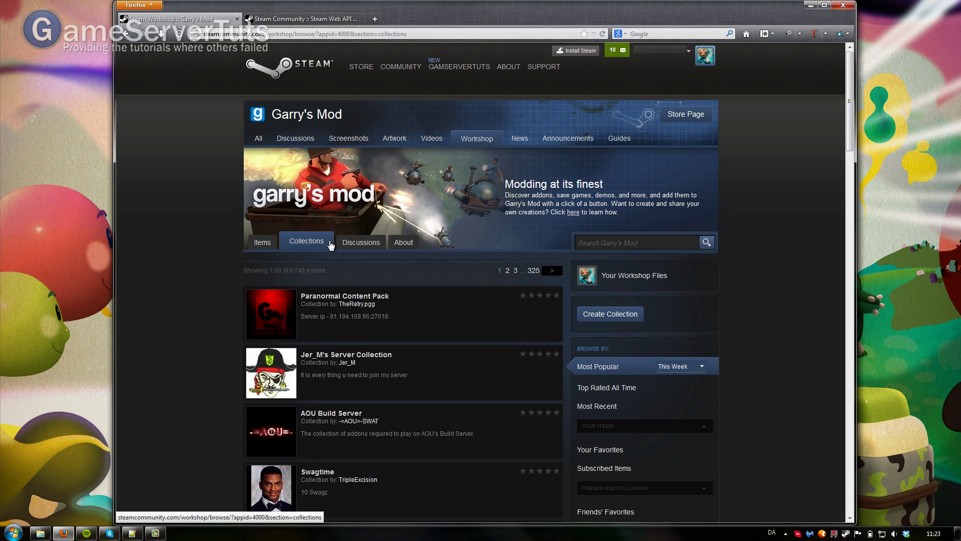
Start a new collection titled 'Myawesomecollection'
left_click(597, 315)
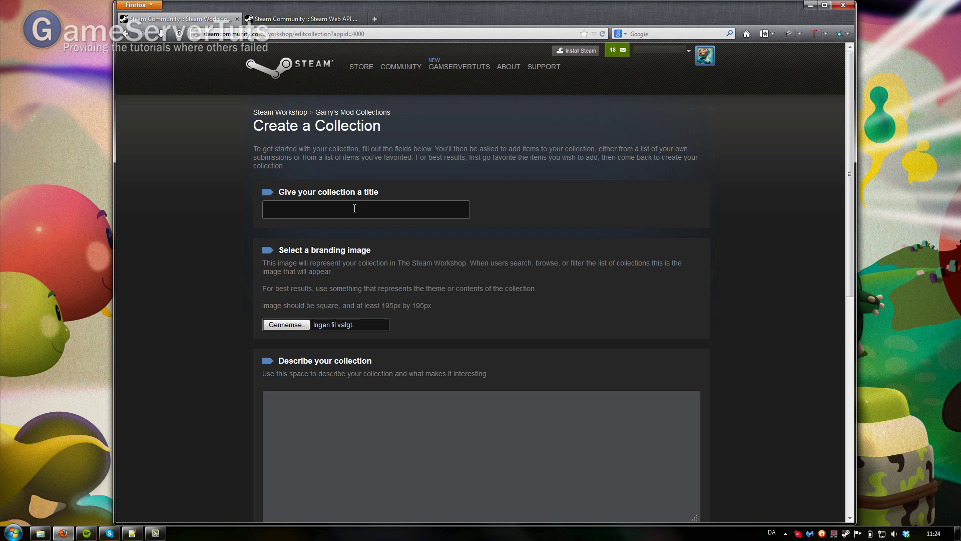
type("Myawesm")
key("BackSpace")
type("omecollection")
Choose sub_pic.jpg as the collection's image
left_click(305, 325)
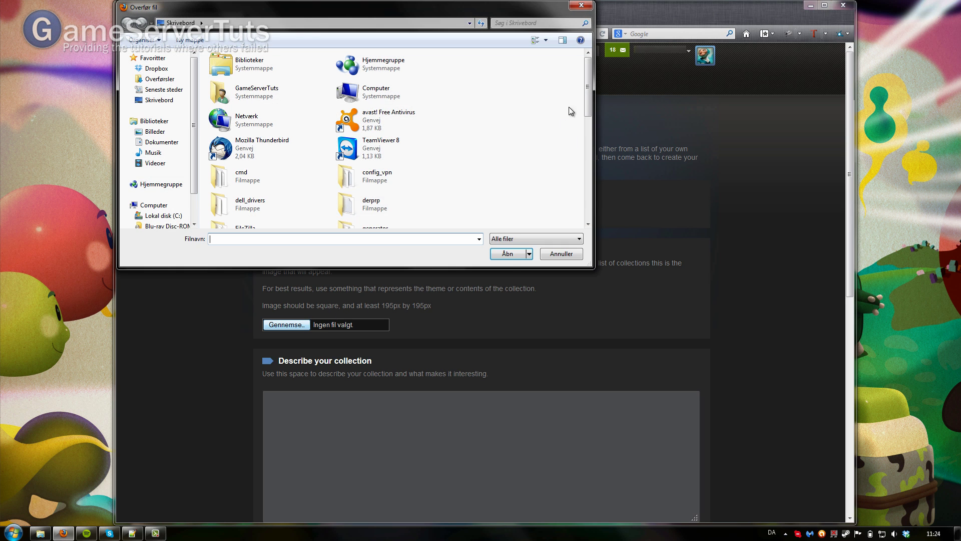
left_click_drag(587, 98, 578, 214)
left_click(288, 189)
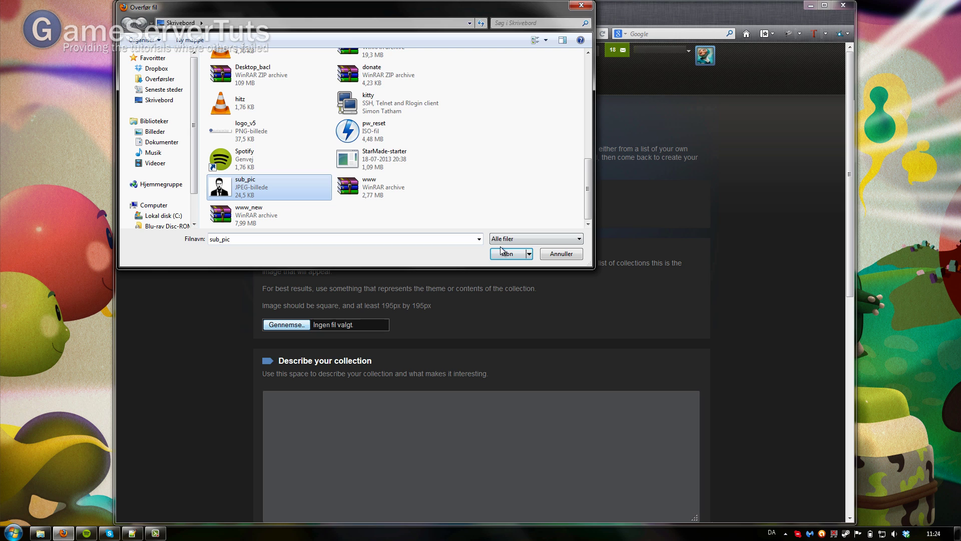
left_click(505, 254)
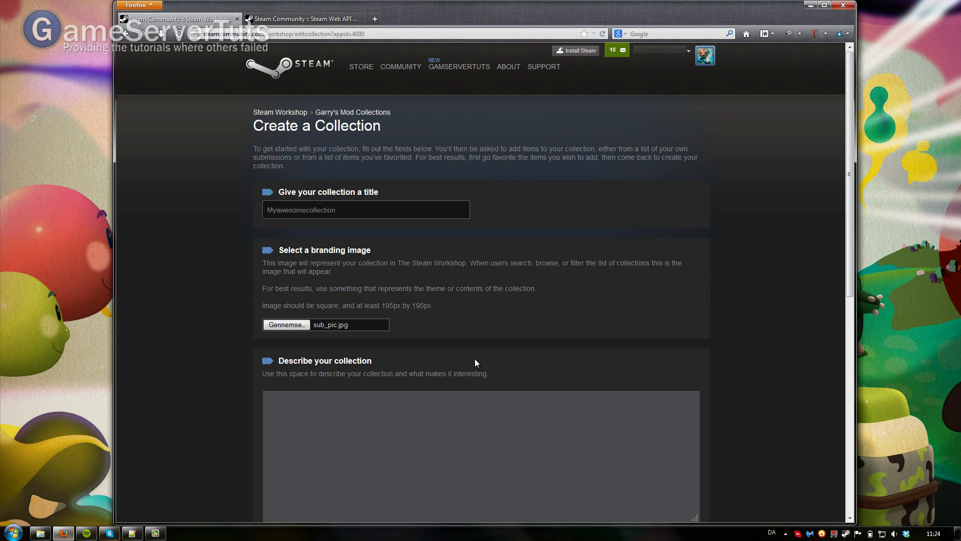
Enter the description 'Everything needed for my darkrp server'
scroll(475, 358, "down", 2)
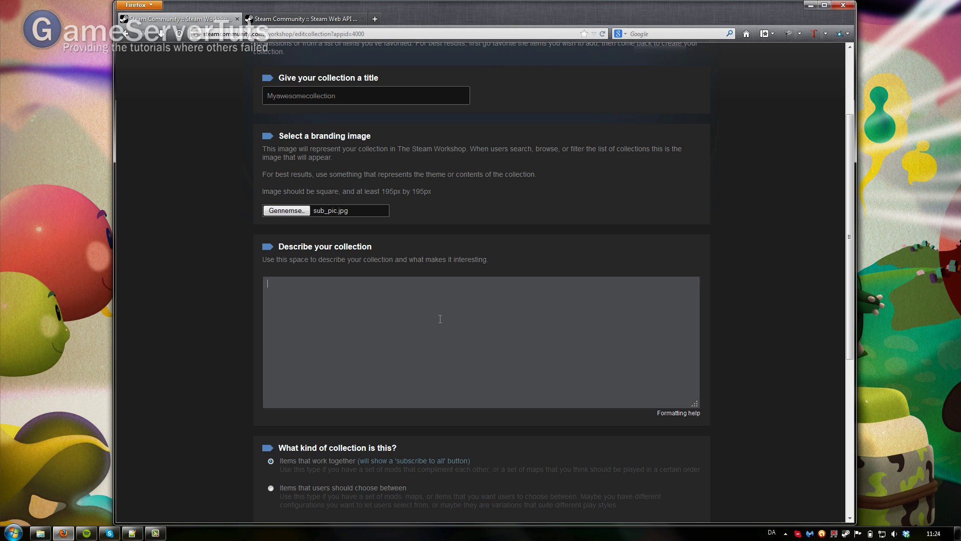
left_click(440, 319)
type("Everything needed for my darkrp server")
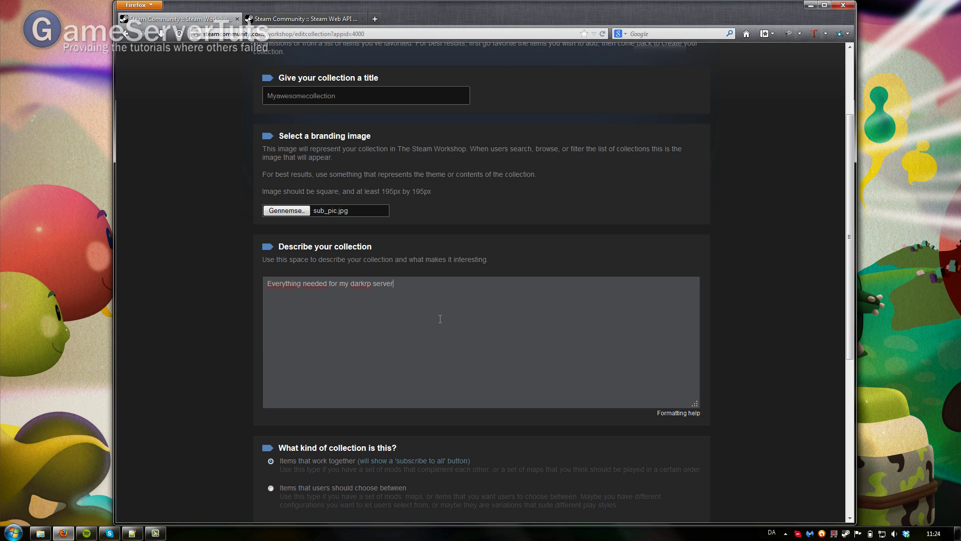
scroll(424, 316, "down", 5)
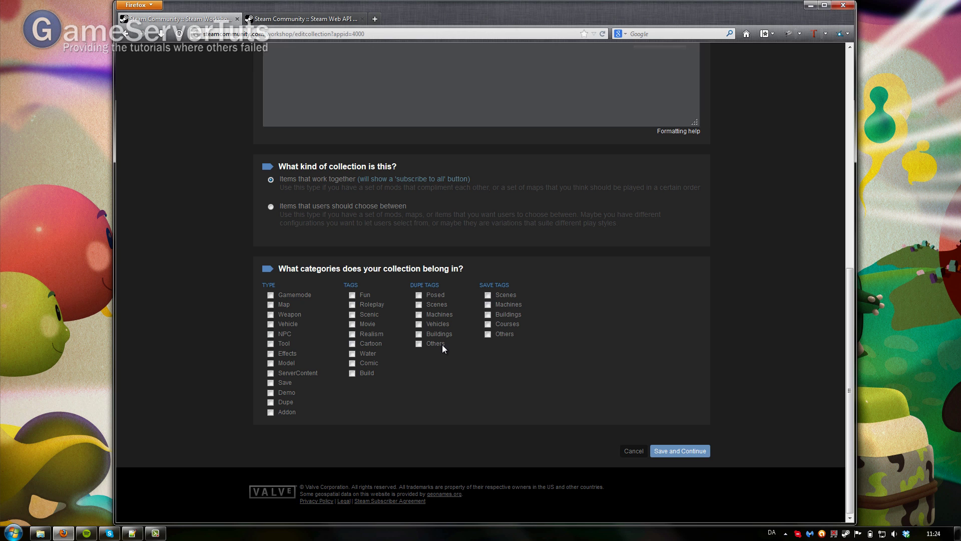
Save the collection details and add Keypad Tool and Cracker and Stacker STool from subscribed items
left_click(703, 457)
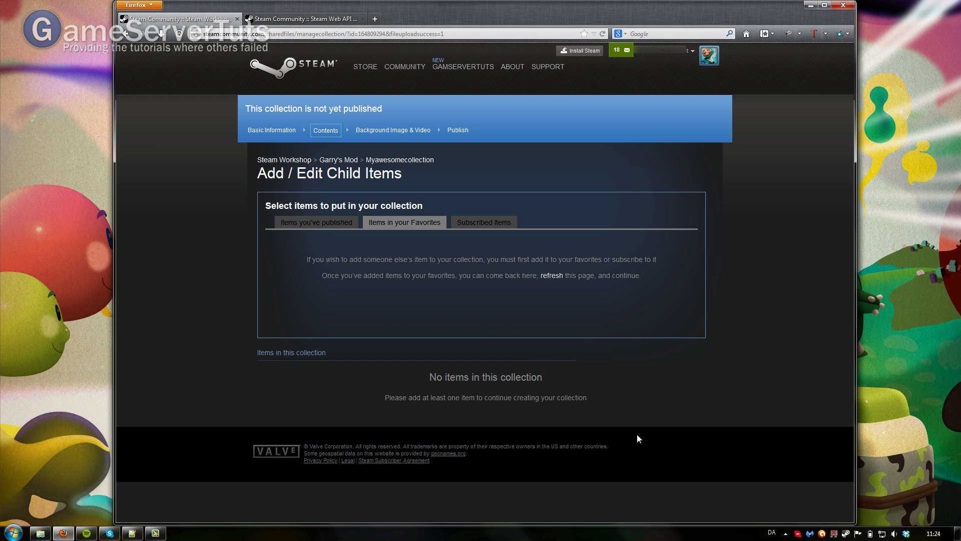
left_click(488, 225)
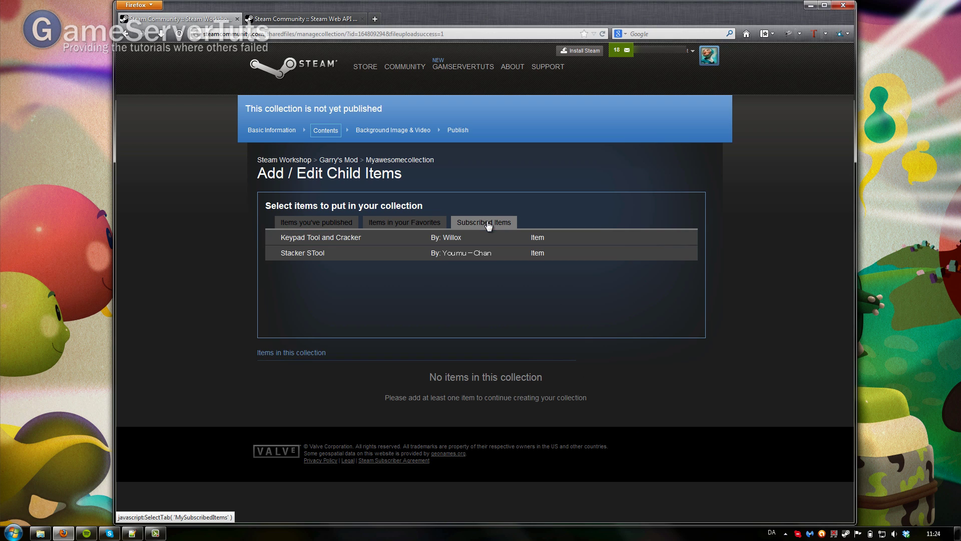
left_click(274, 239)
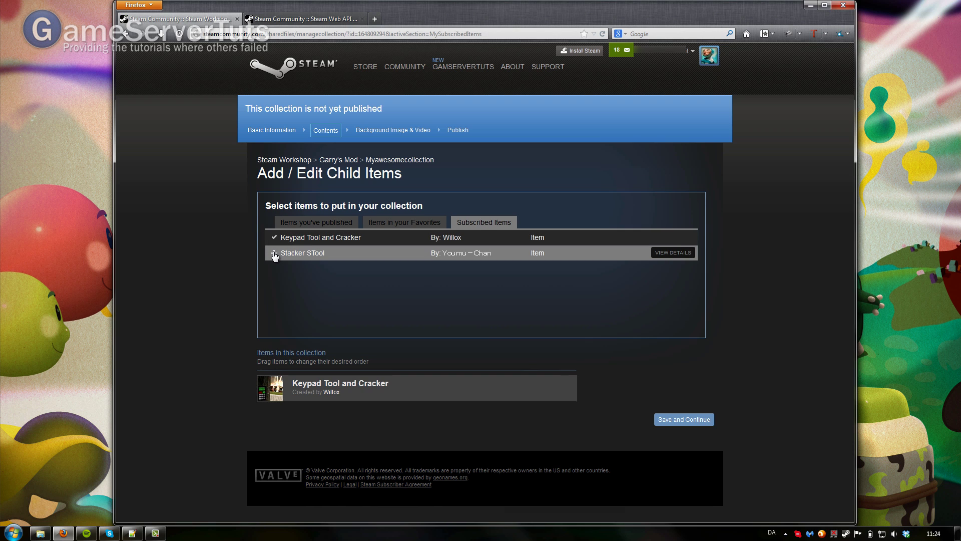
left_click(274, 255)
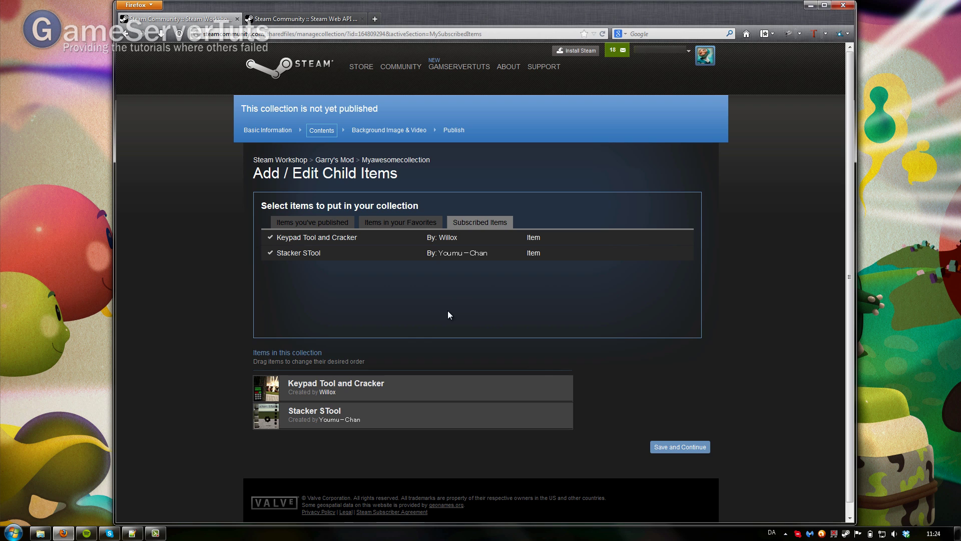
Save the collection contents and paste its ID 164809294 into the Notepad++ notes
left_click(692, 454)
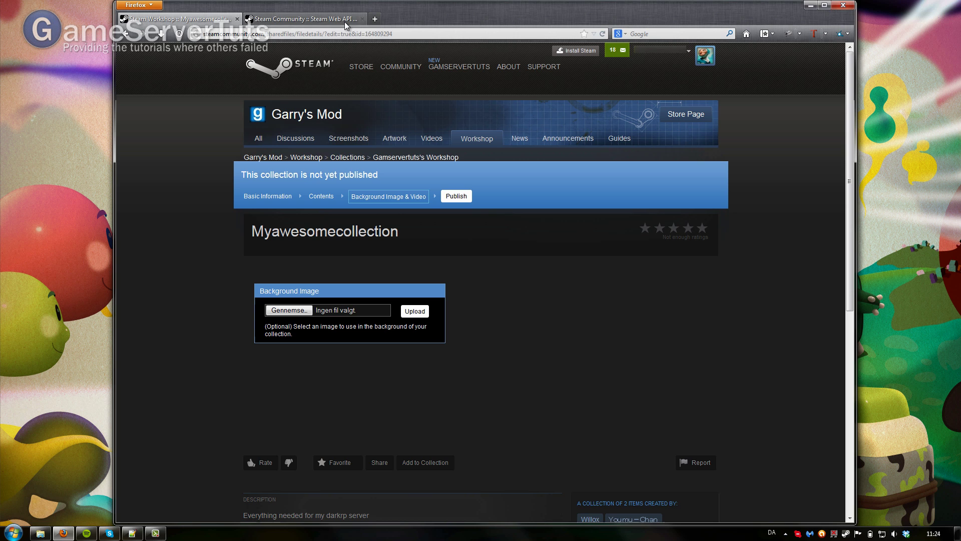
double_click(379, 34)
key("ctrl+c")
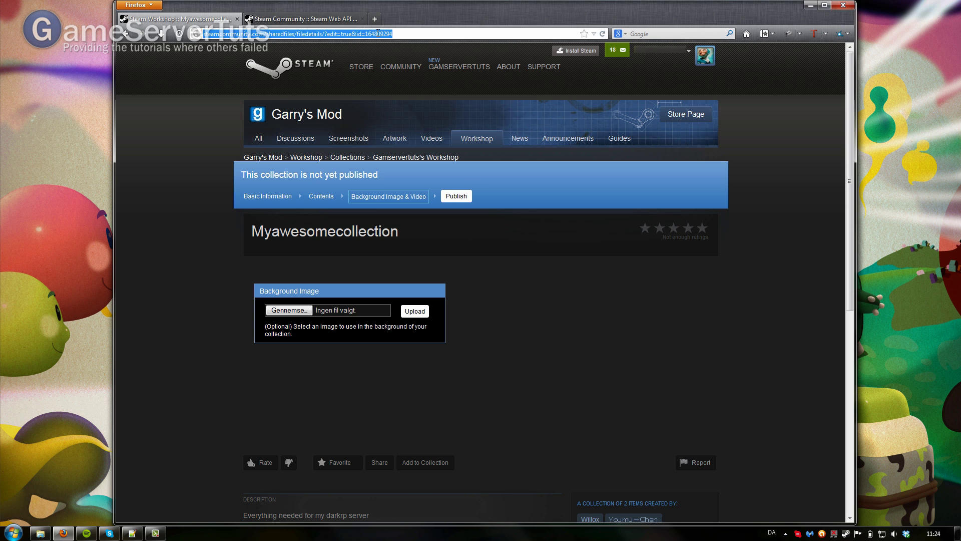
left_click(132, 532)
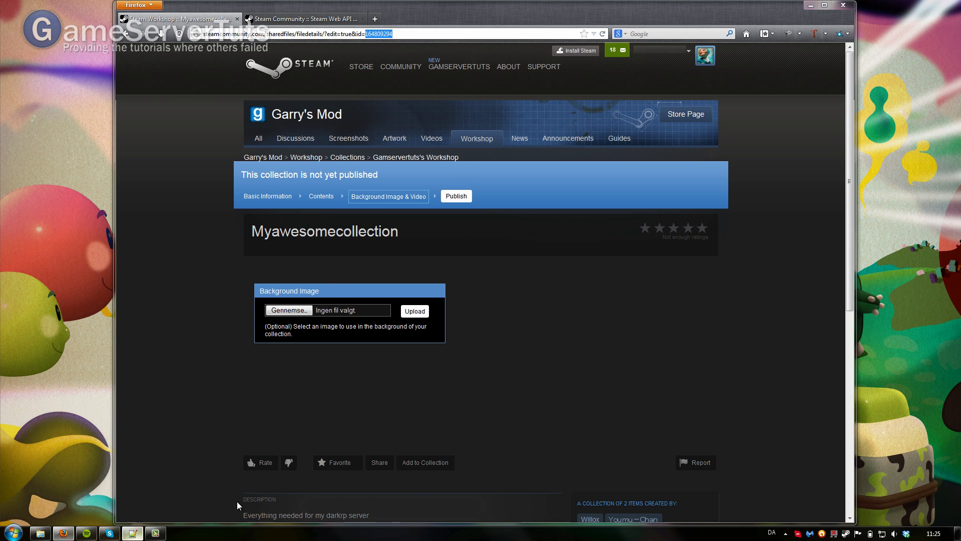
key("ctrl+v")
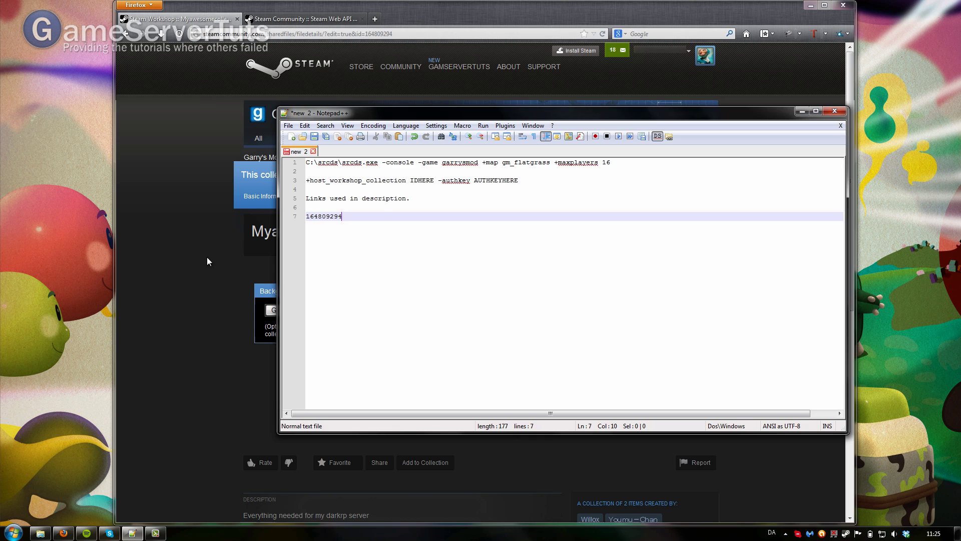
left_click(208, 257)
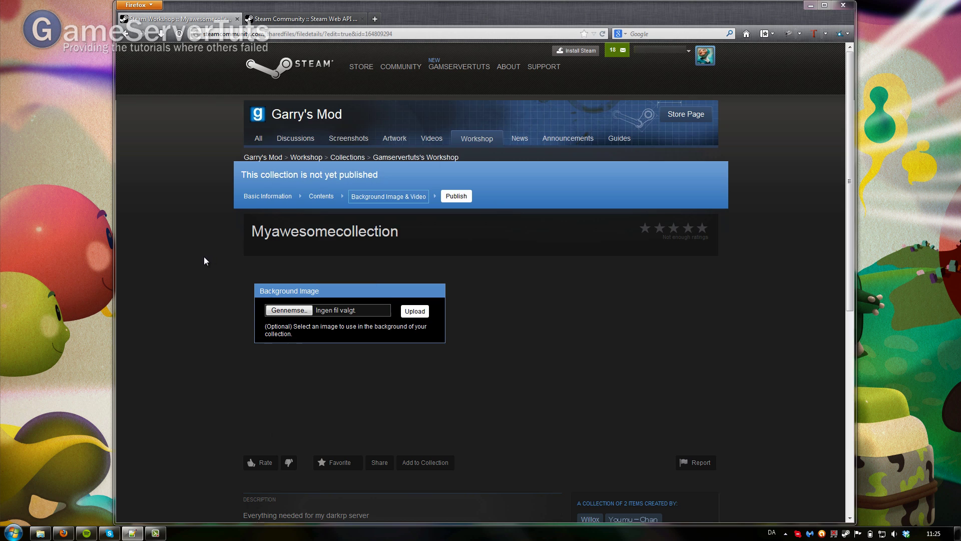
Register a Steam Web API key for steamidfinder.com and copy the issued key
left_click(286, 20)
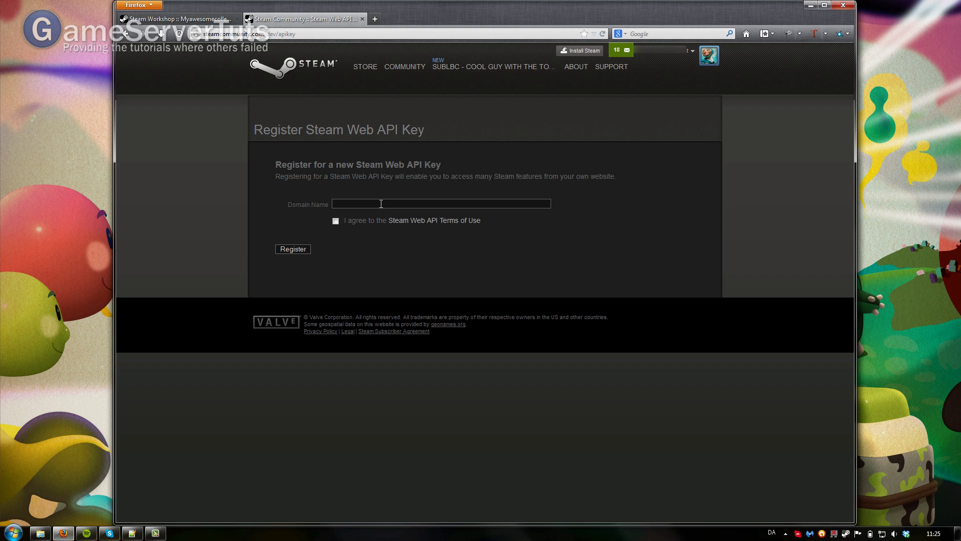
left_click(380, 204)
type("steam")
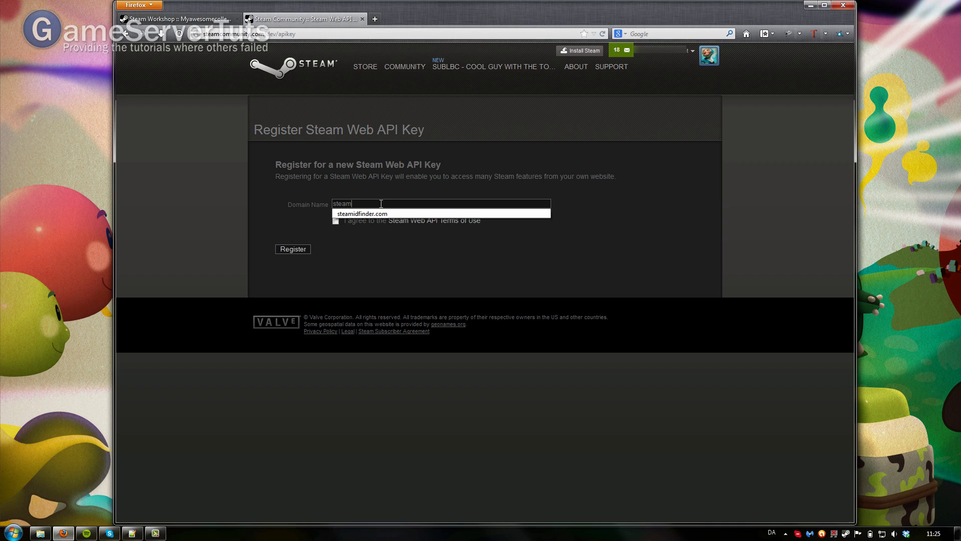
type("idf")
key("Down")
key("Return")
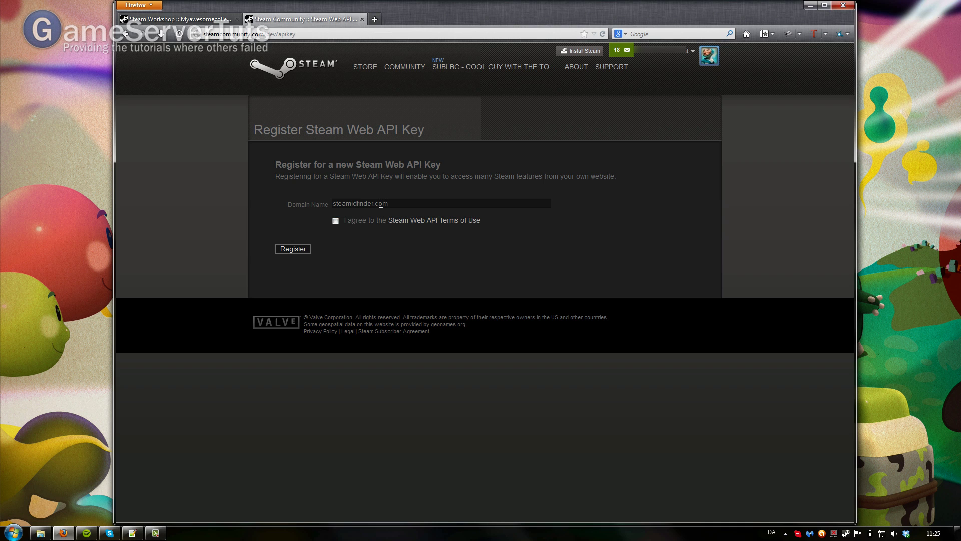
left_click(303, 249)
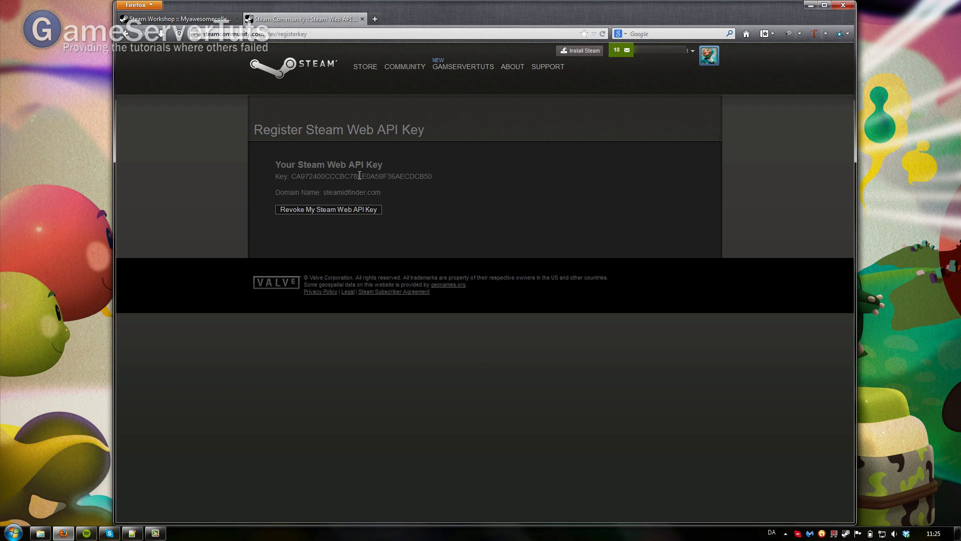
double_click(359, 176)
key("ctrl+c")
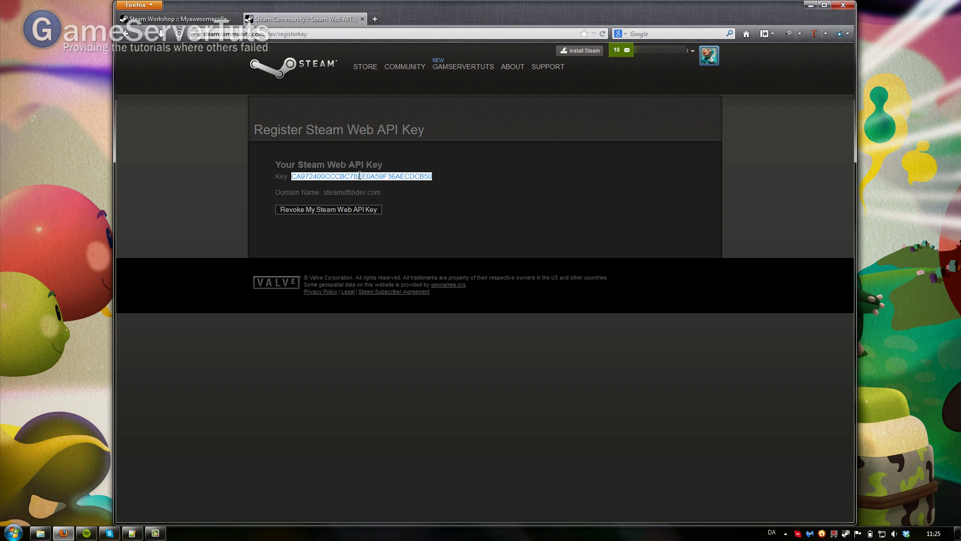
left_click(428, 205)
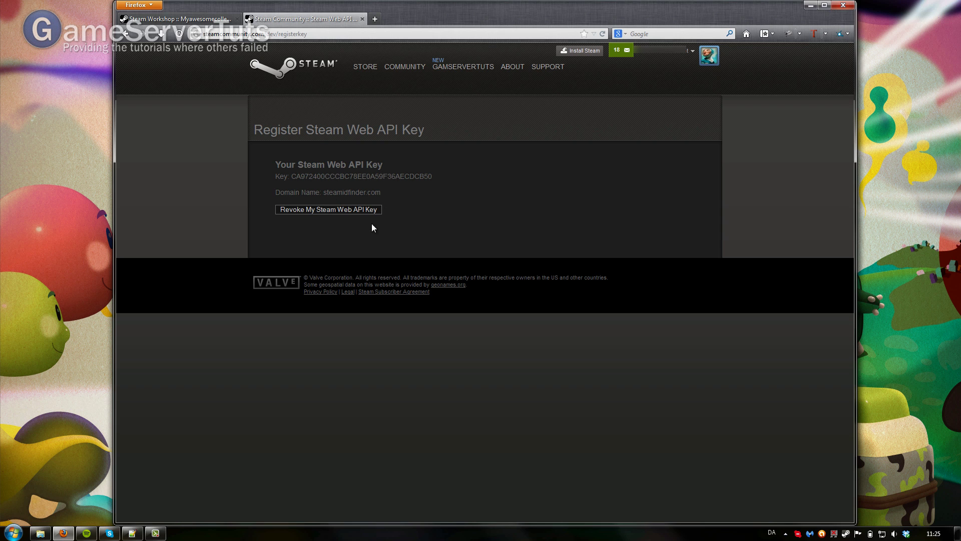
Paste the API key into the notes and substitute it for AUTHKEYHERE on line 3
mouse_move(155, 531)
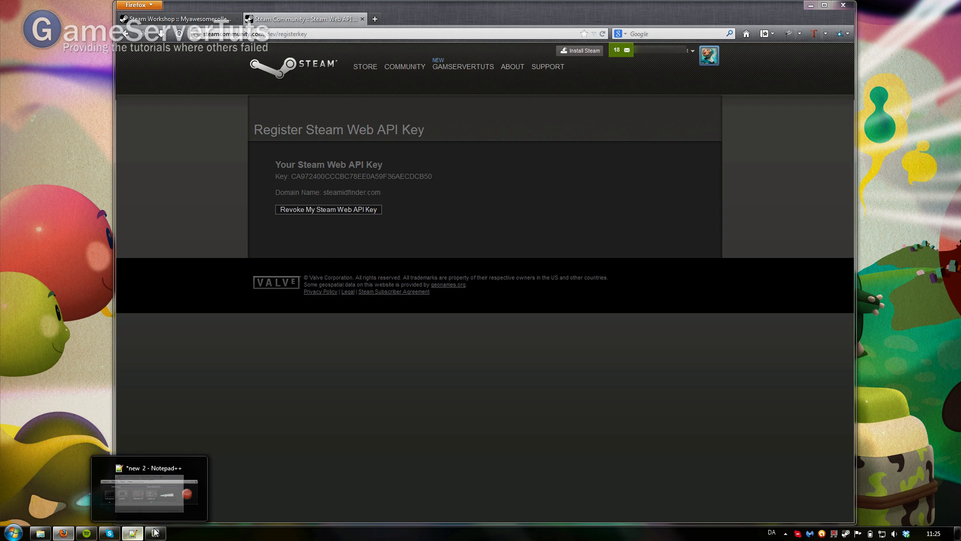
left_click(150, 493)
key("ctrl+v")
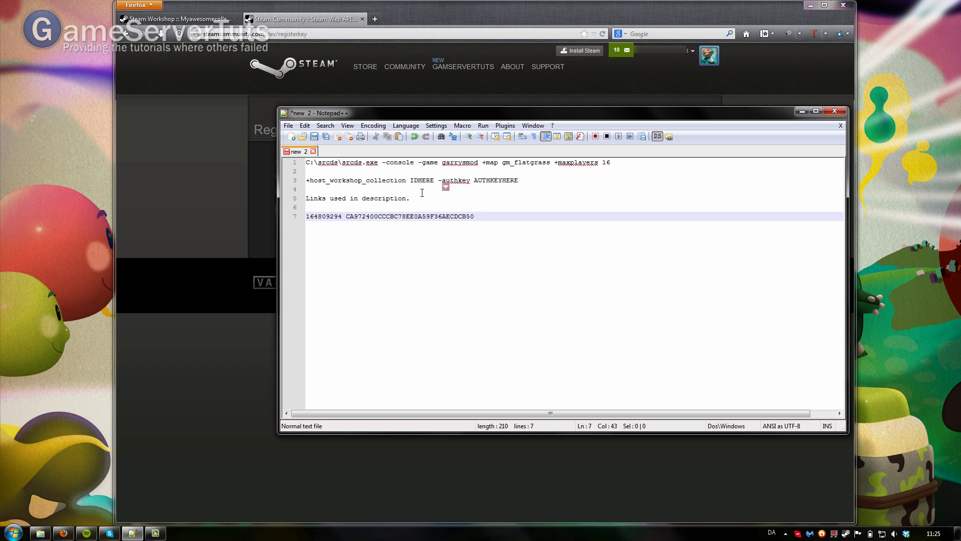
left_click_drag(306, 181, 348, 181)
left_click(536, 181)
left_click(509, 185)
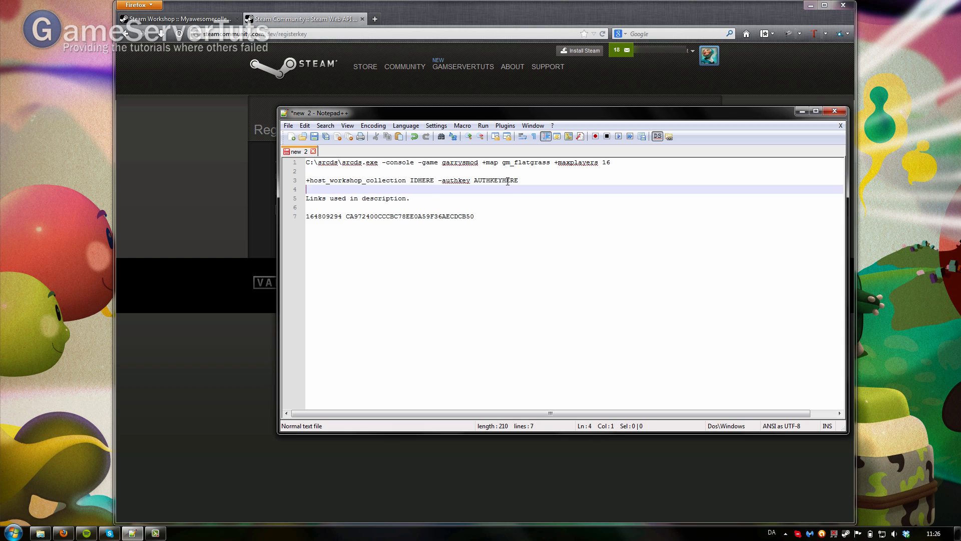
double_click(507, 181)
key("ctrl+v")
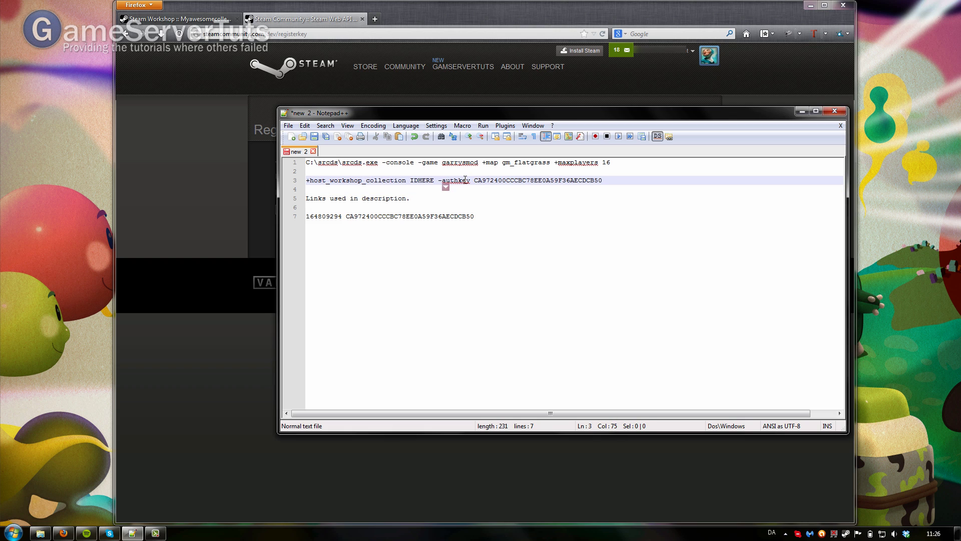
Replace IDHERE with collection ID 164809294 and select the whole launch-options line
double_click(331, 219)
key("ctrl+c")
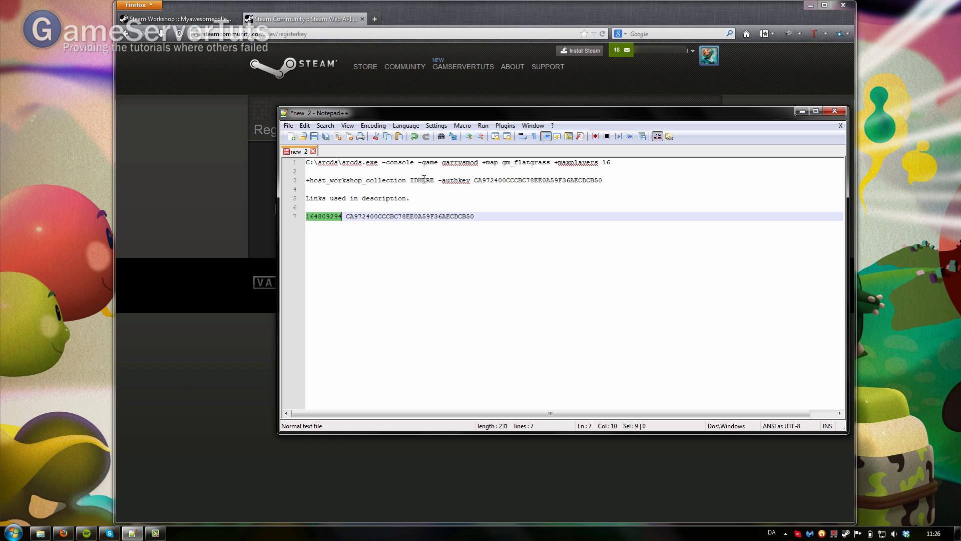
double_click(422, 181)
key("ctrl+v")
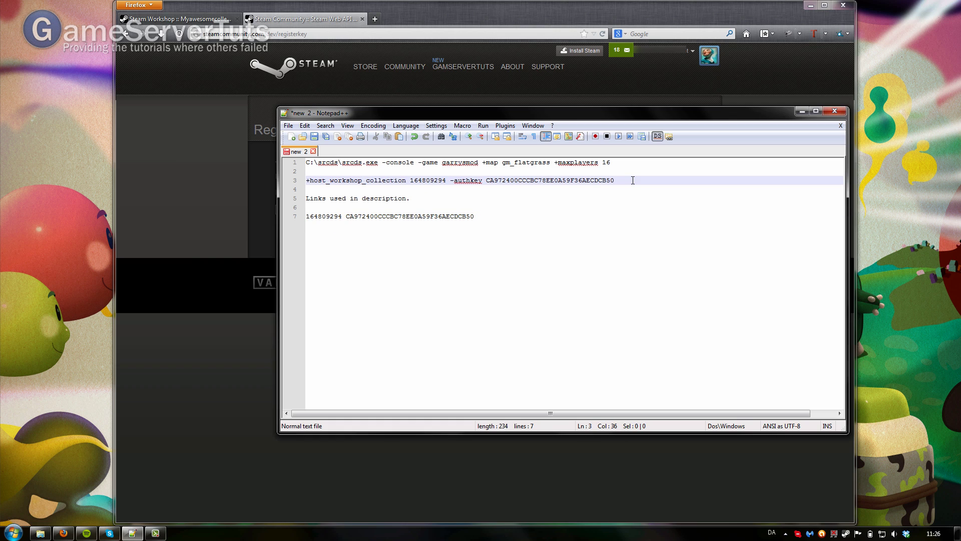
left_click_drag(633, 180, 303, 181)
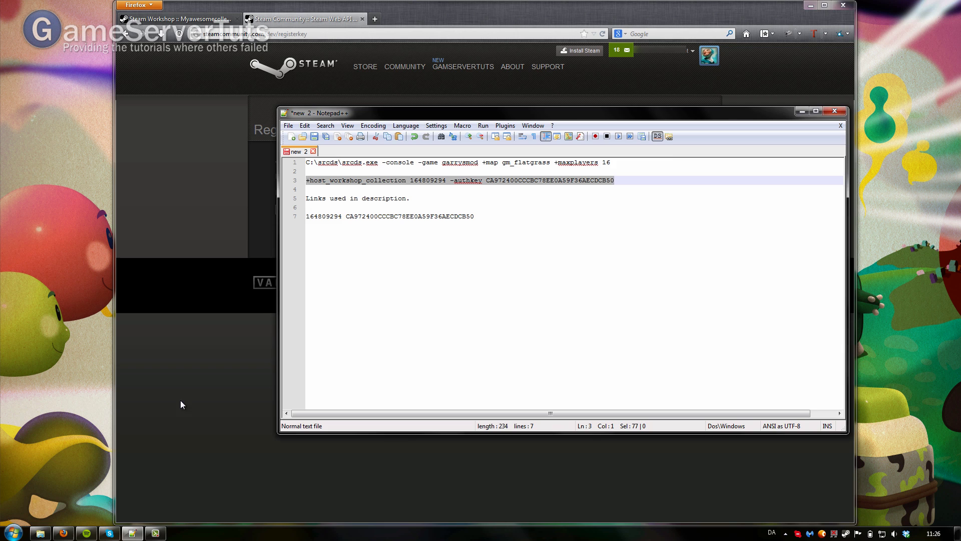
Append the copied launch options to the server_starter shortcut's target and save it
left_click(40, 532)
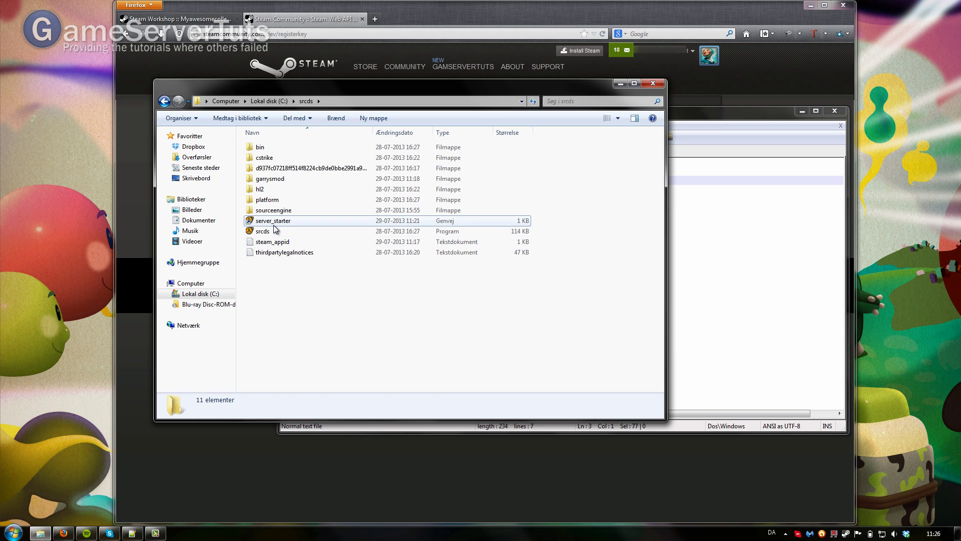
double_click(274, 224)
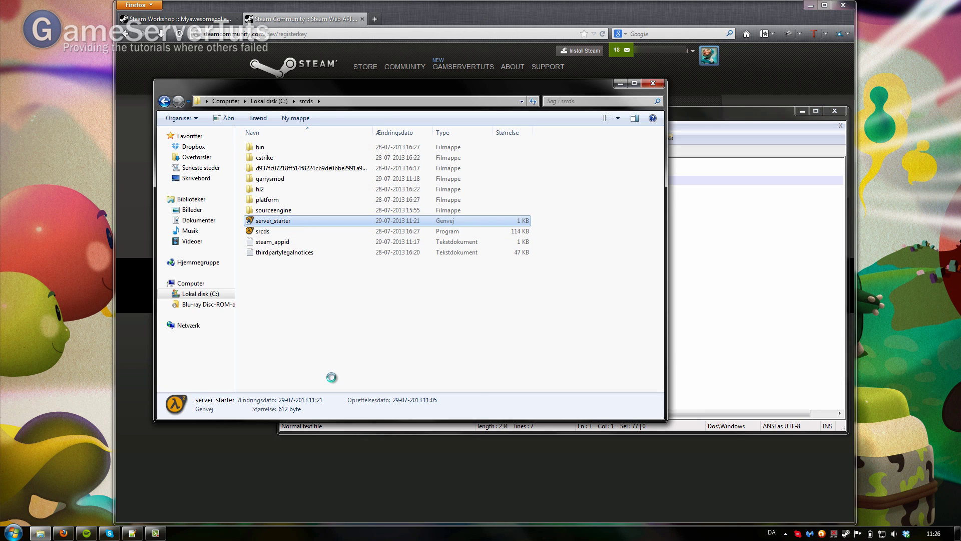
key("Menu")
left_click(331, 482)
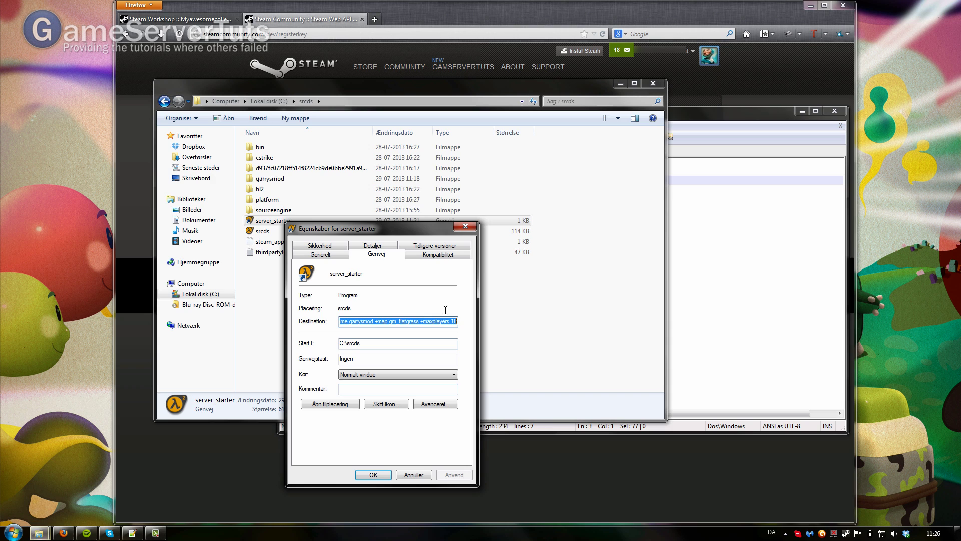
left_click(452, 321)
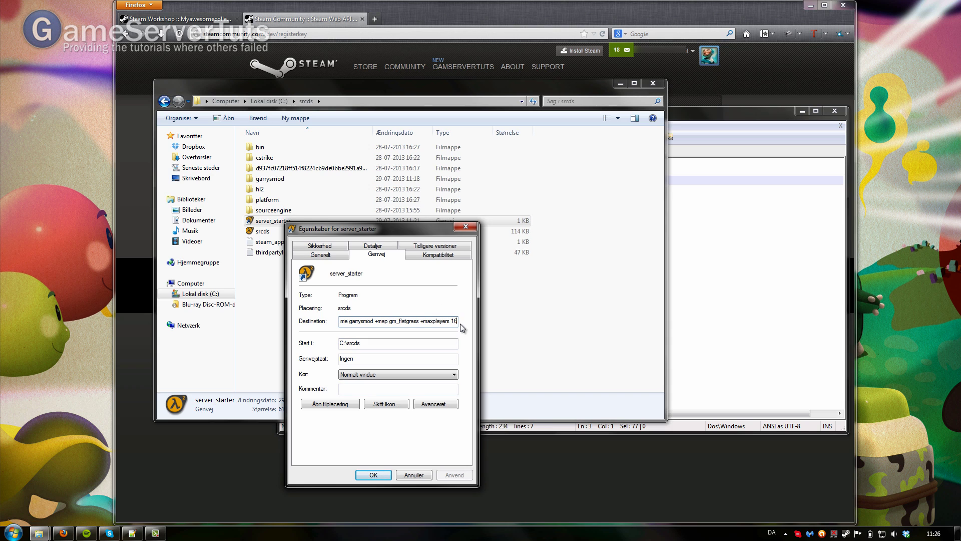
key("ctrl+v")
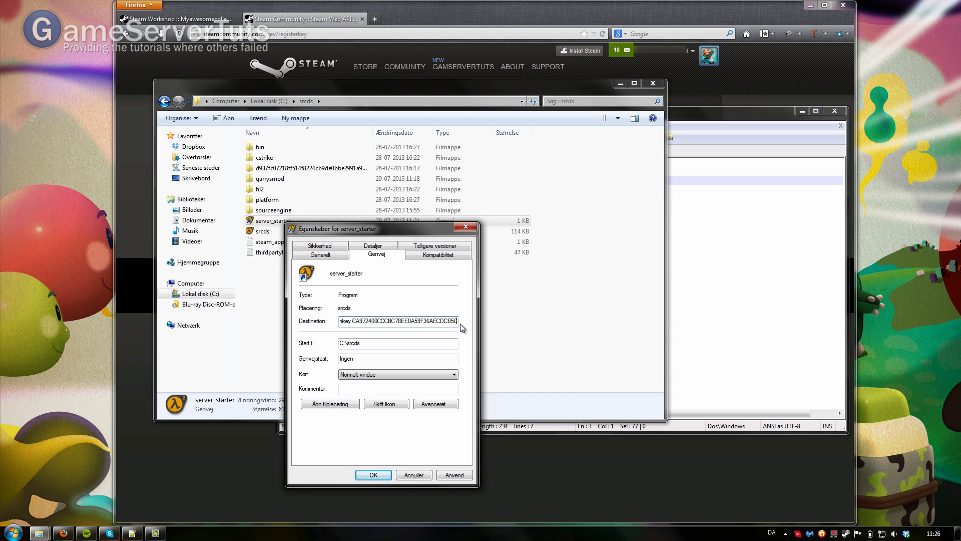
left_click(374, 474)
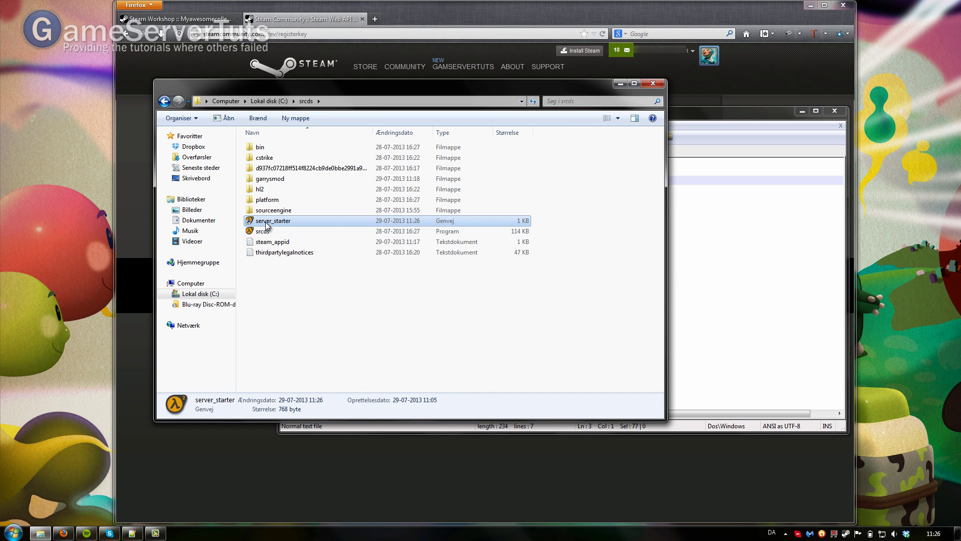
Launch server_starter, then check garrysmod\addons for ds_104479831.gma and ds_108424005.gma
double_click(266, 223)
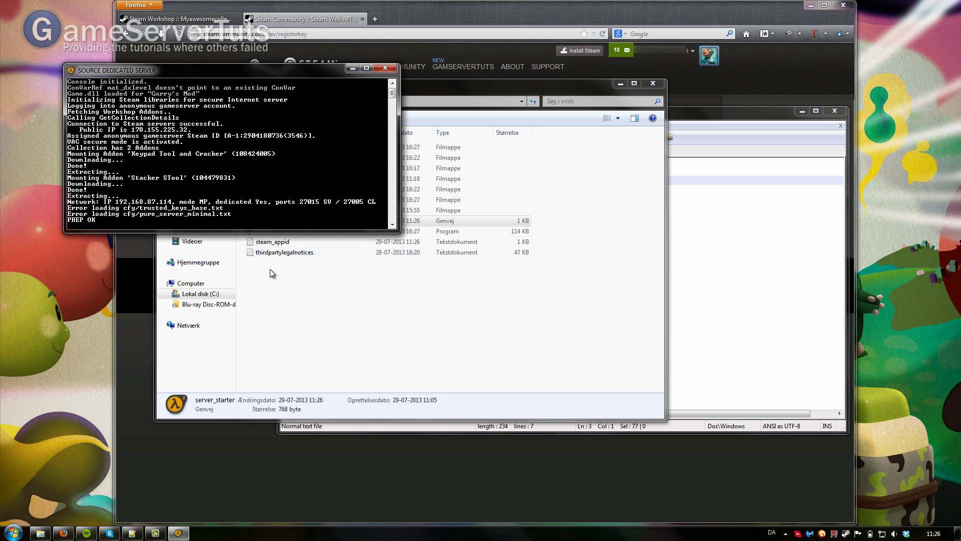
left_click(289, 305)
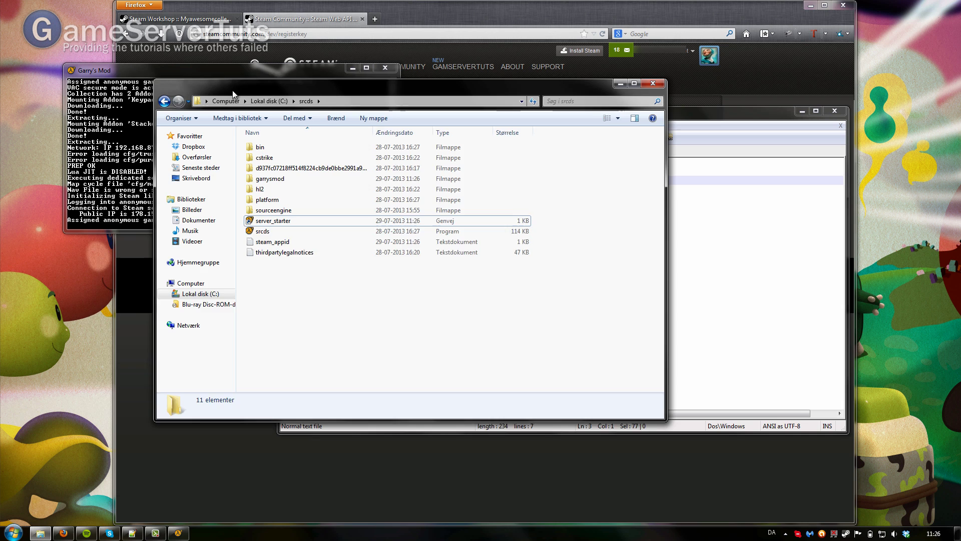
left_click_drag(232, 90, 166, 91)
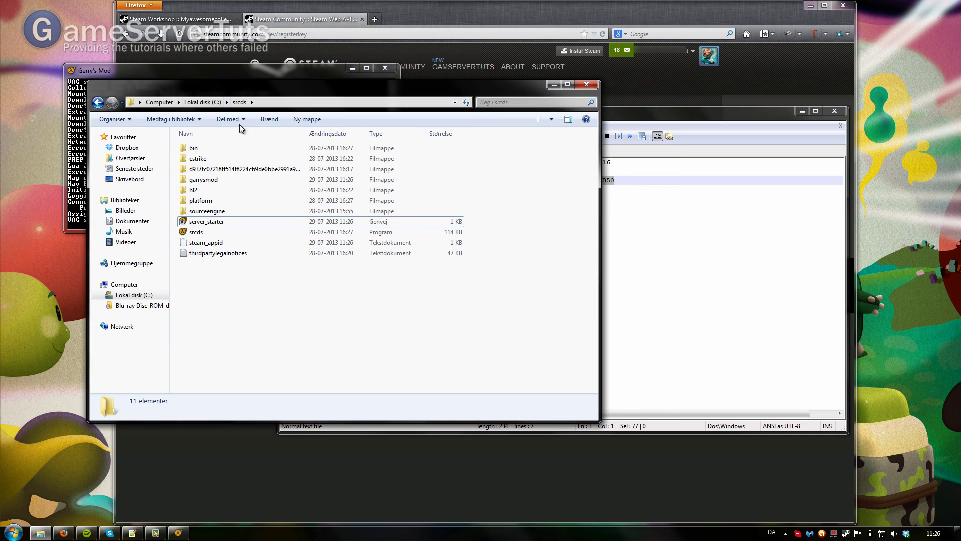
double_click(209, 180)
double_click(215, 148)
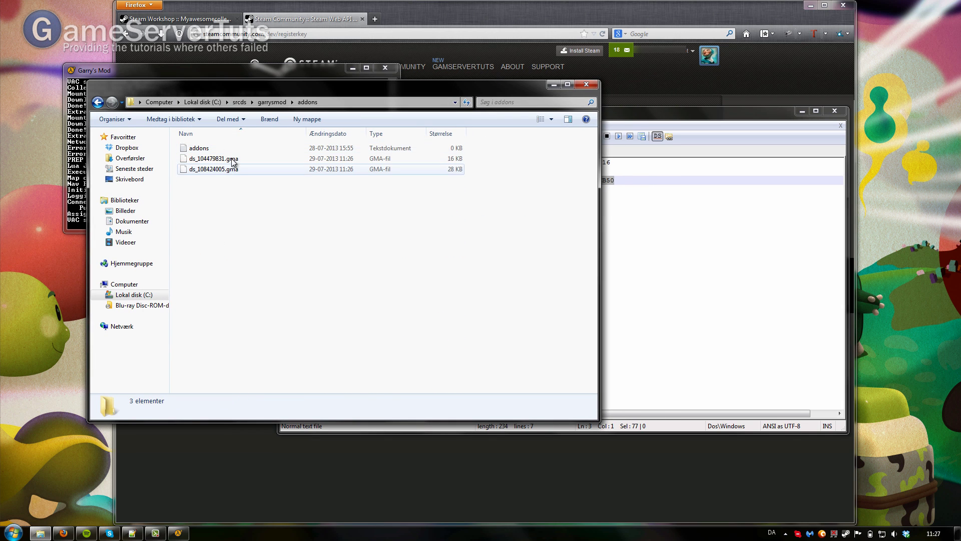